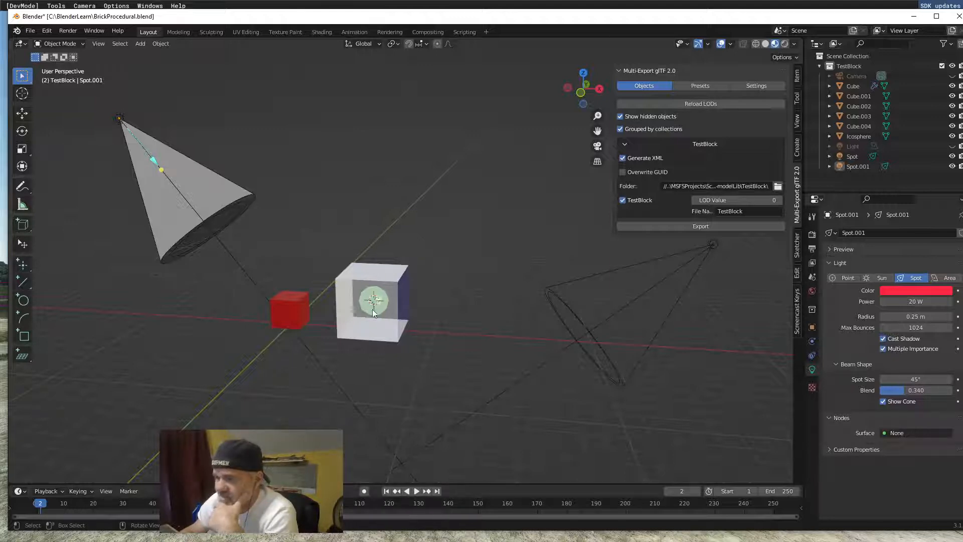
# Select the green icosphere inside the glass cube and examine its "ball" material, including base colour, emission and MSFS material parameters
pyautogui.scroll(4, 371, 315)
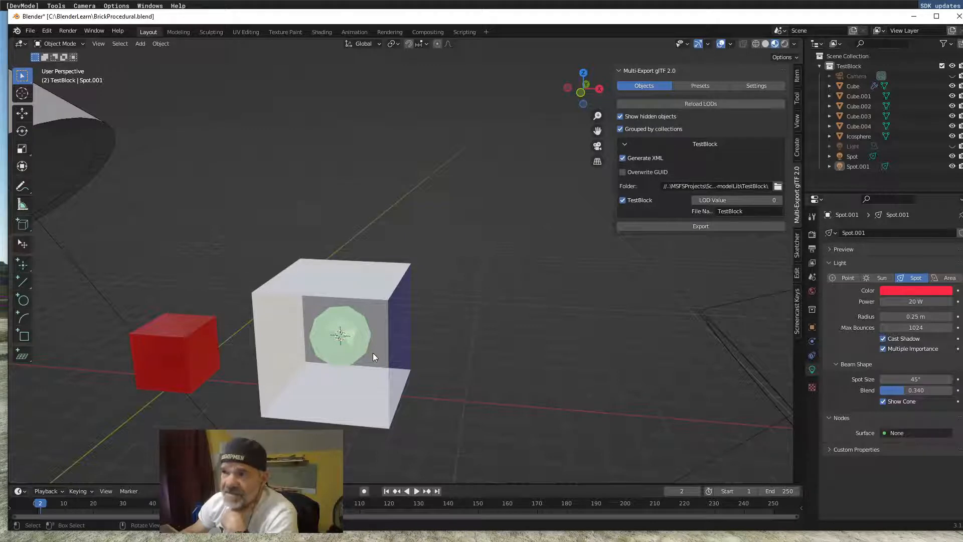
pyautogui.click(343, 353)
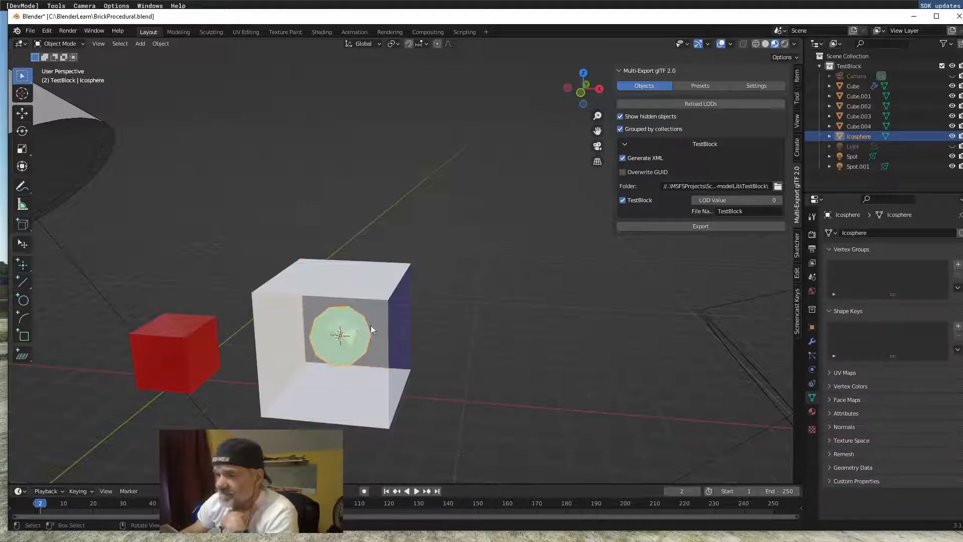
pyautogui.click(811, 412)
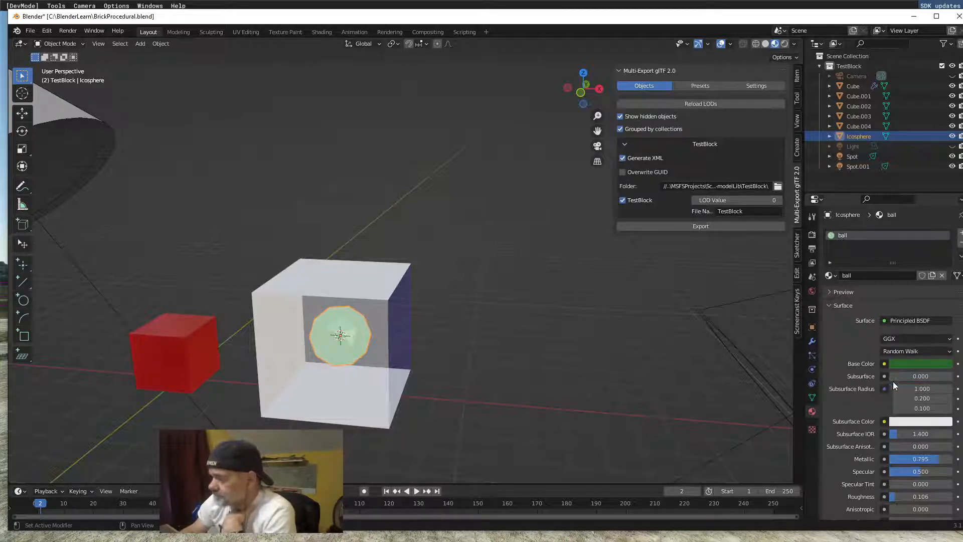
pyautogui.scroll(-1, 893, 381)
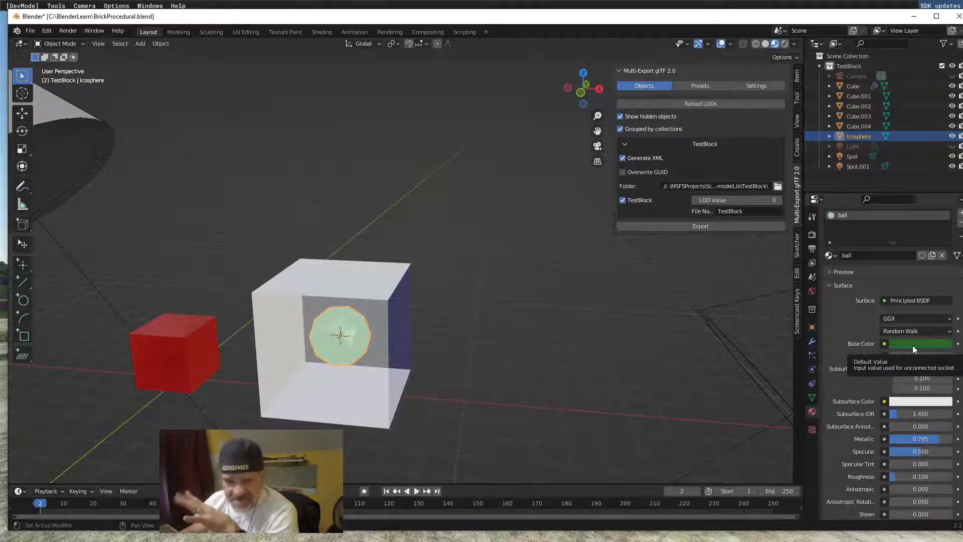
pyautogui.scroll(-9, 913, 345)
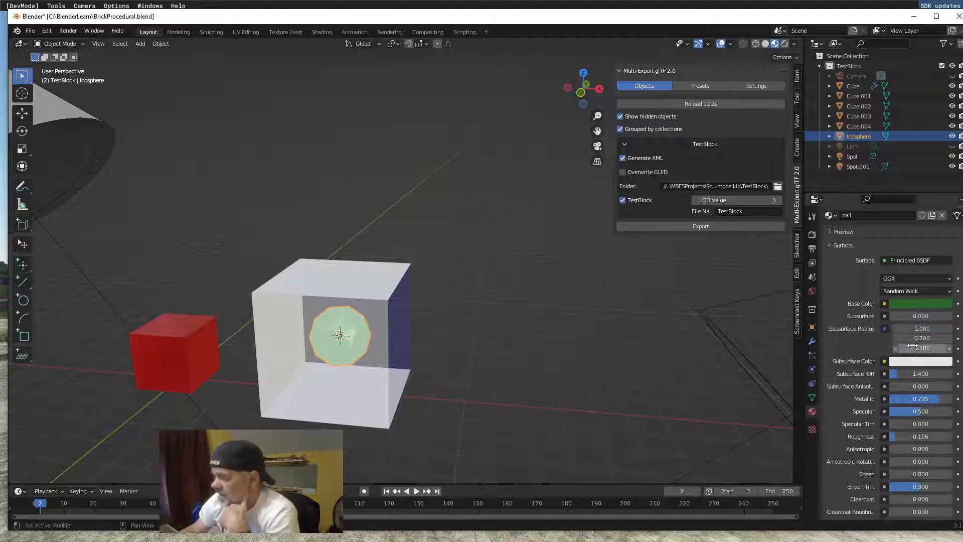
pyautogui.scroll(-2, 901, 355)
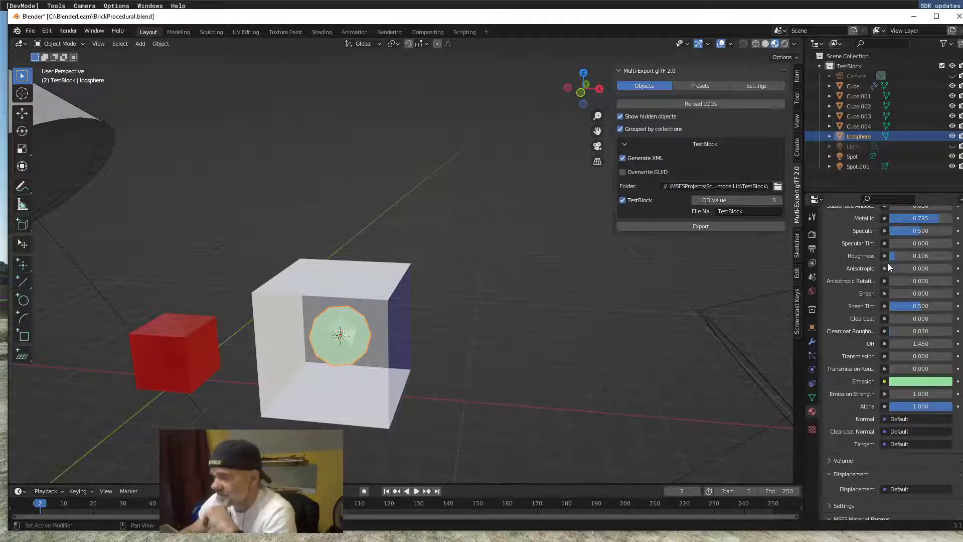
pyautogui.scroll(-3, 877, 397)
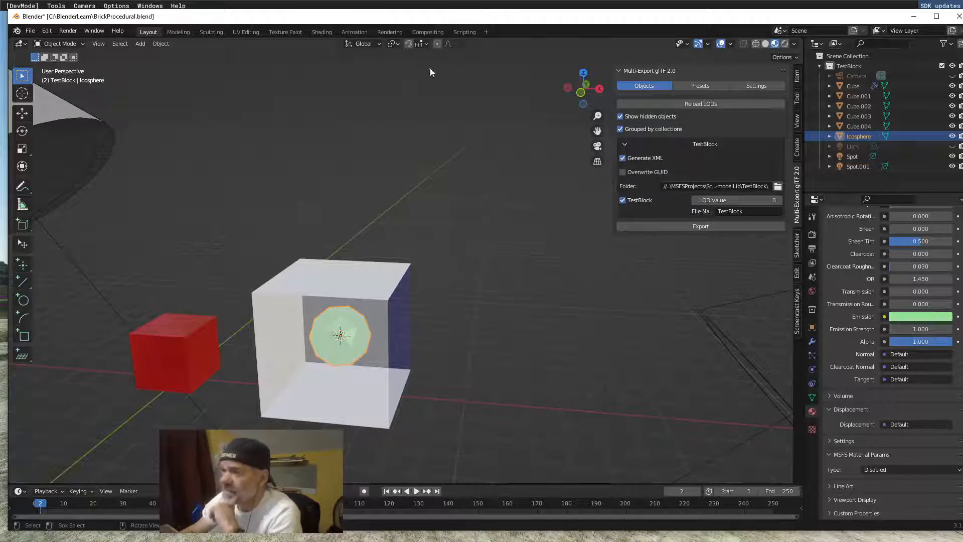
# Switch to Flight Simulator and set the local time to 22h to view the glowing sphere at night, ending at 16h
pyautogui.click(914, 18)
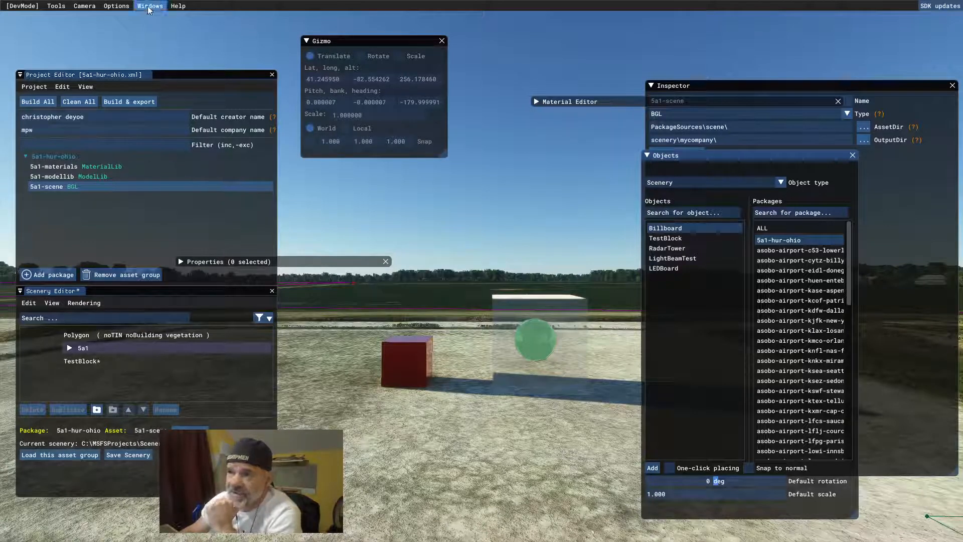
pyautogui.click(115, 6)
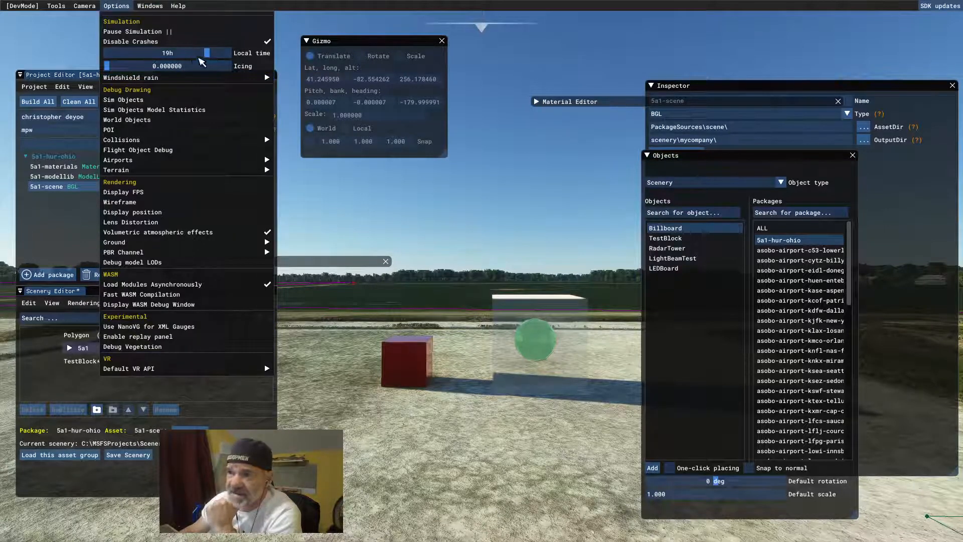
pyautogui.moveTo(201, 60); pyautogui.dragTo(227, 56)
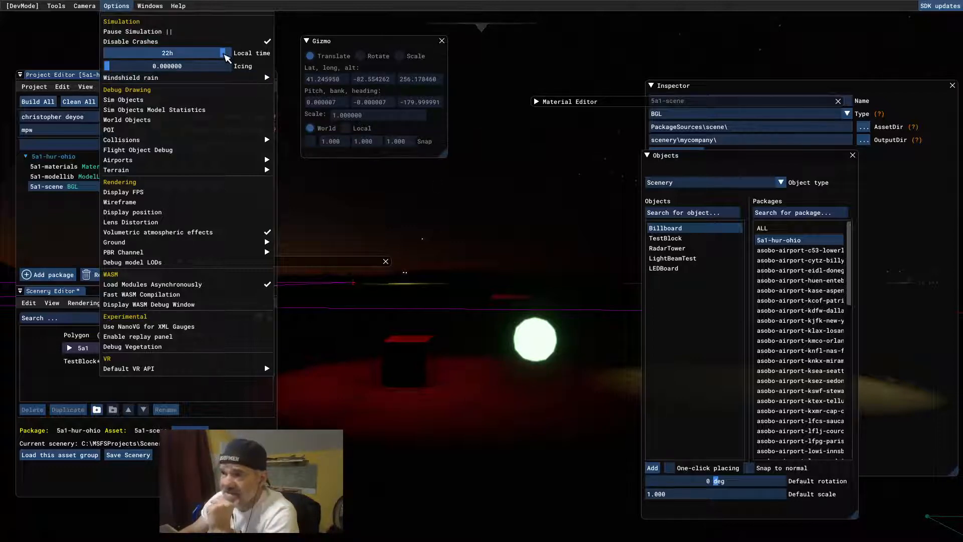
pyautogui.moveTo(223, 56); pyautogui.dragTo(191, 58)
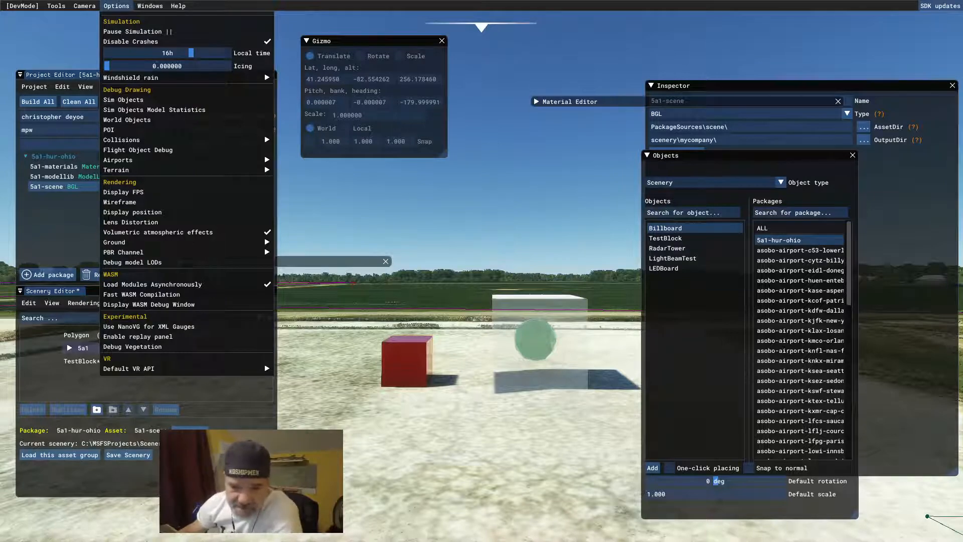
# Switch back to Blender and open the recent file Billboard.blend without saving changes to BrickProcedural.blend
pyautogui.hotkey('alt', 'Tab')
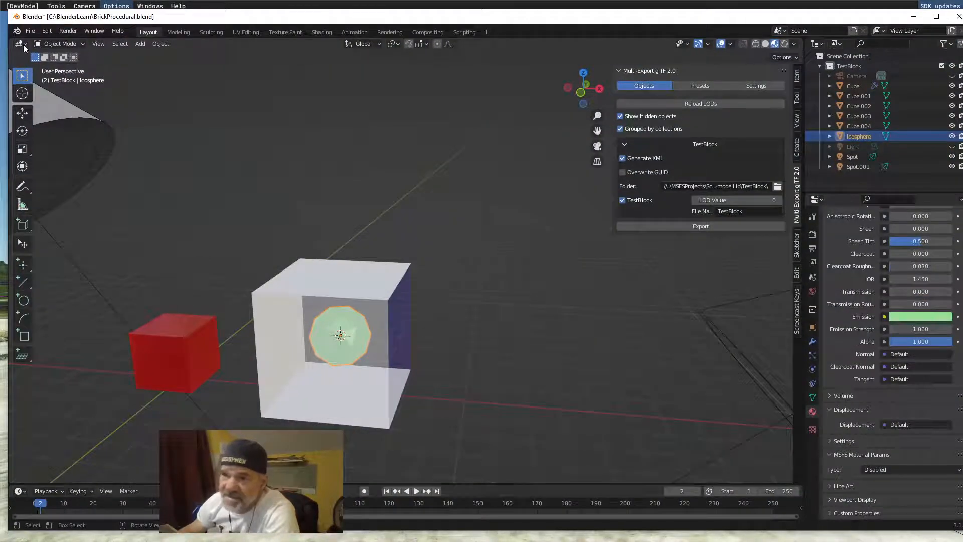
pyautogui.click(31, 31)
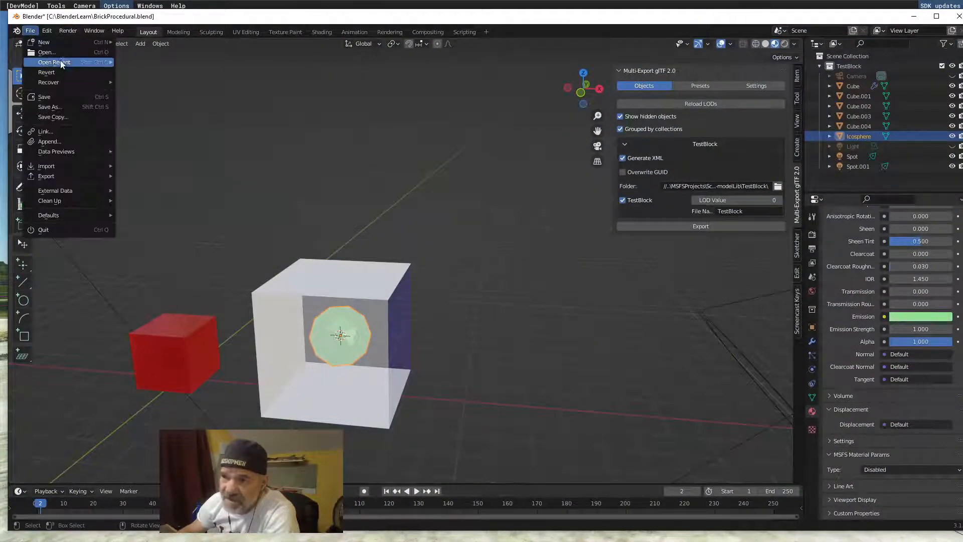
pyautogui.moveTo(59, 61)
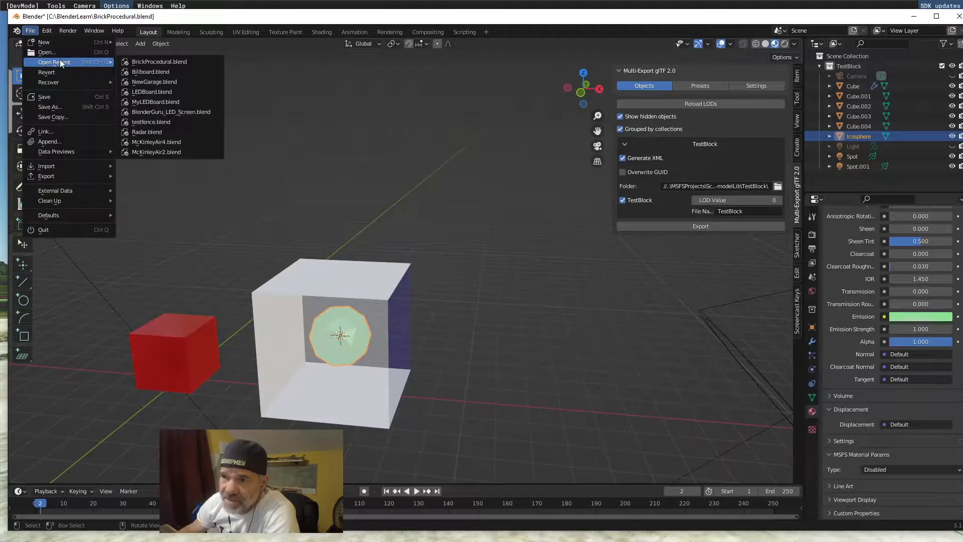
pyautogui.click(141, 73)
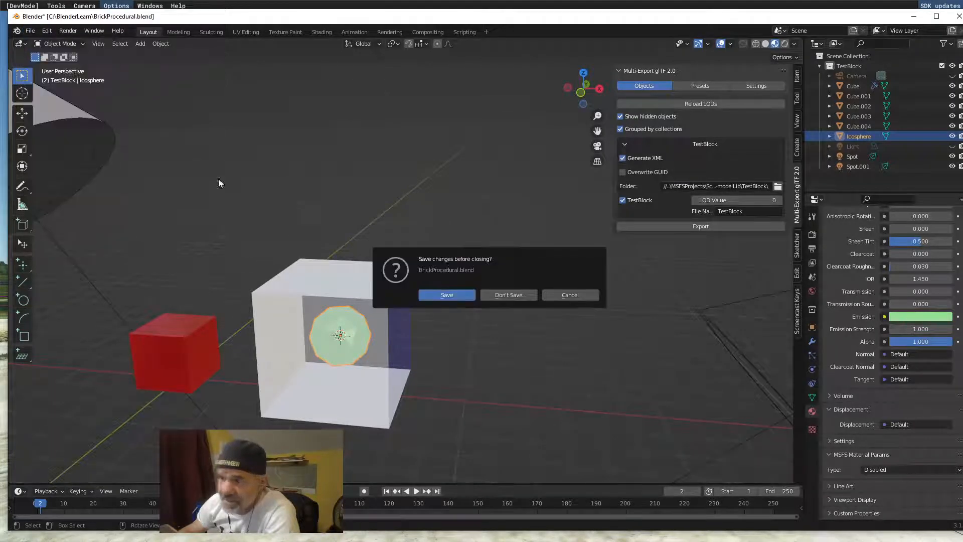
pyautogui.click(508, 294)
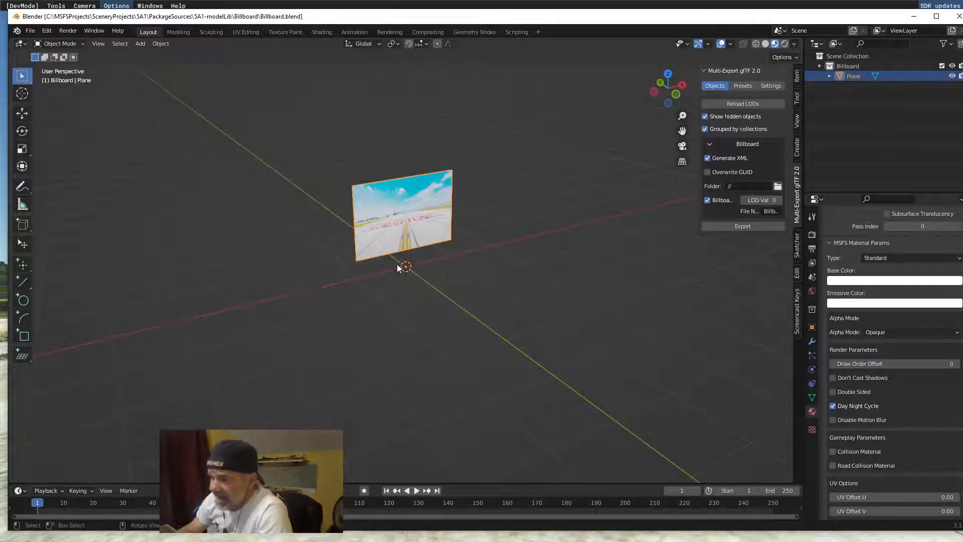
# Open the billboard plane in the UV Editing workspace and examine the runwaypic material from its surface settings to its MSFS textures
pyautogui.moveTo(372, 332)
pyautogui.mouseDown(button='middle')
pyautogui.moveTo(386, 342)
pyautogui.moveTo(508, 322)
pyautogui.moveTo(443, 344)
pyautogui.moveTo(364, 343)
pyautogui.mouseUp(button='middle')
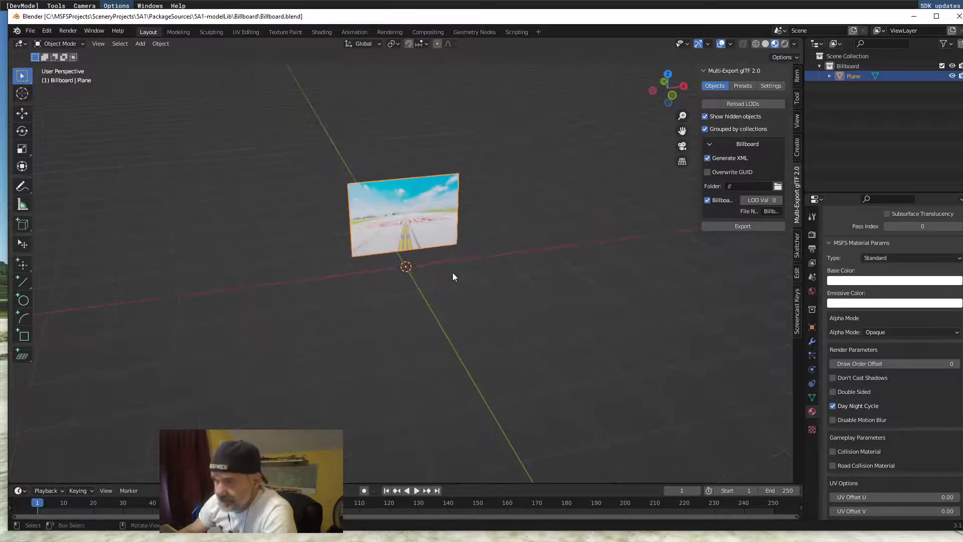
pyautogui.click(248, 32)
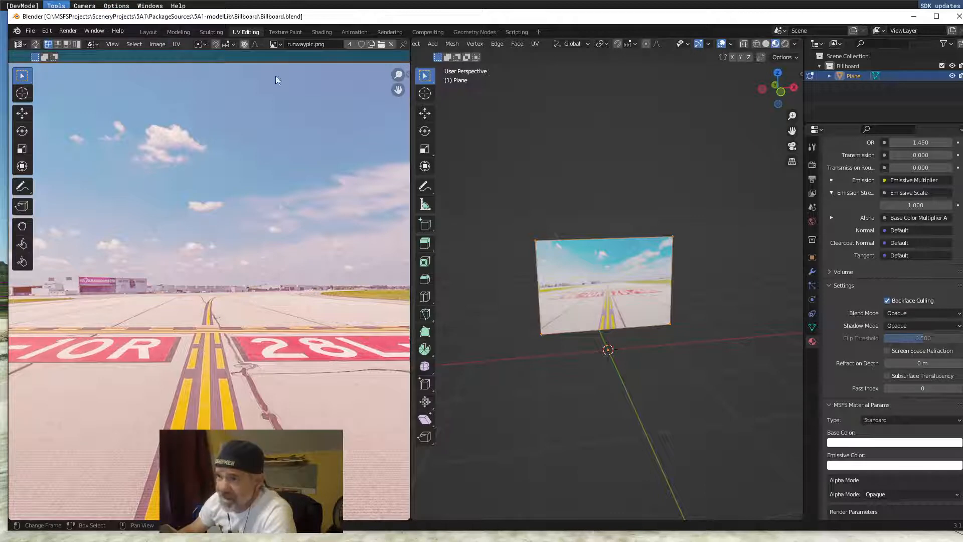
pyautogui.scroll(15, 888, 294)
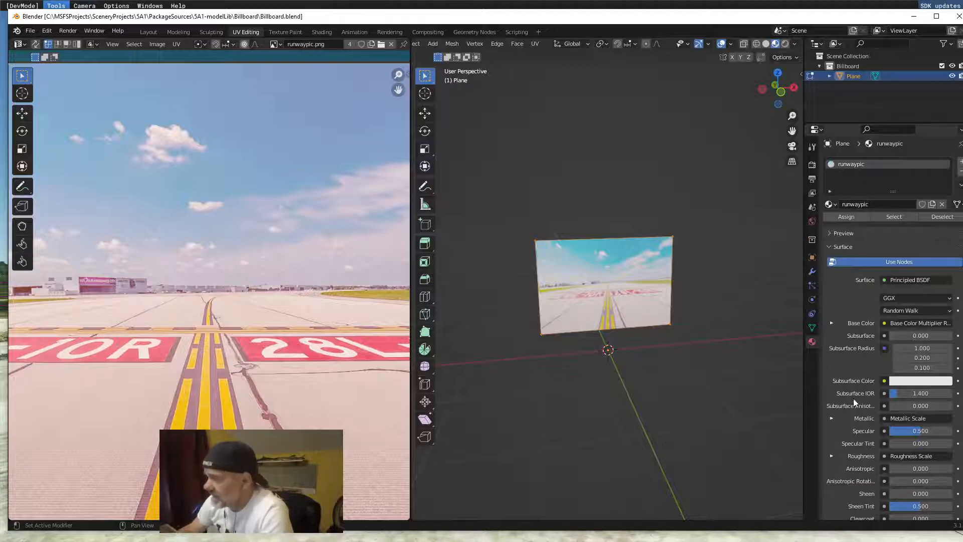
pyautogui.scroll(-4, 867, 266)
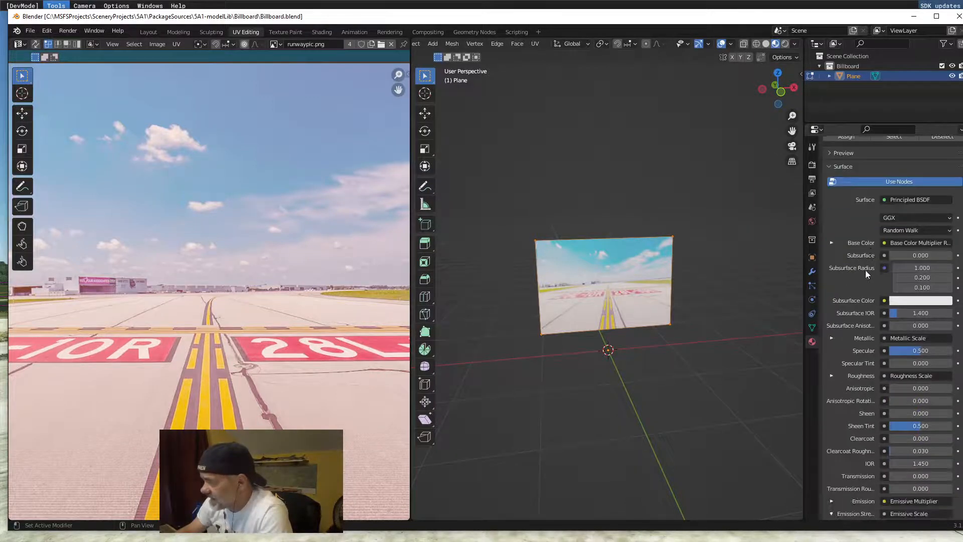
pyautogui.scroll(4, 865, 270)
pyautogui.scroll(-15, 892, 423)
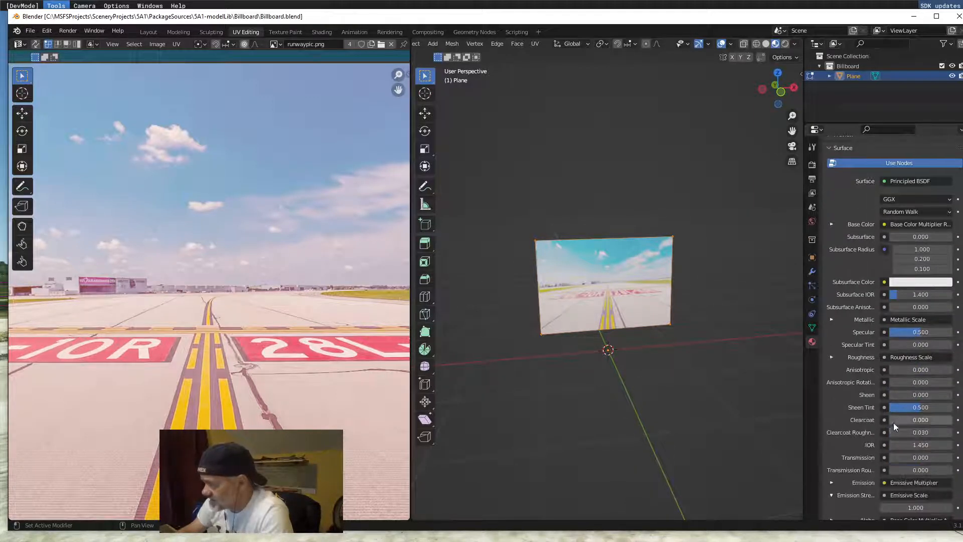
pyautogui.scroll(-6, 890, 422)
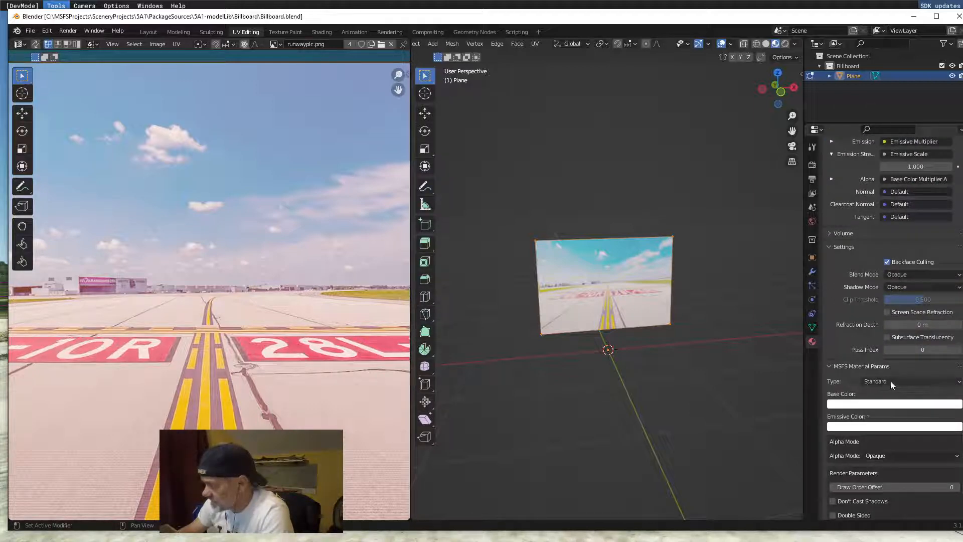
pyautogui.scroll(-12, 870, 408)
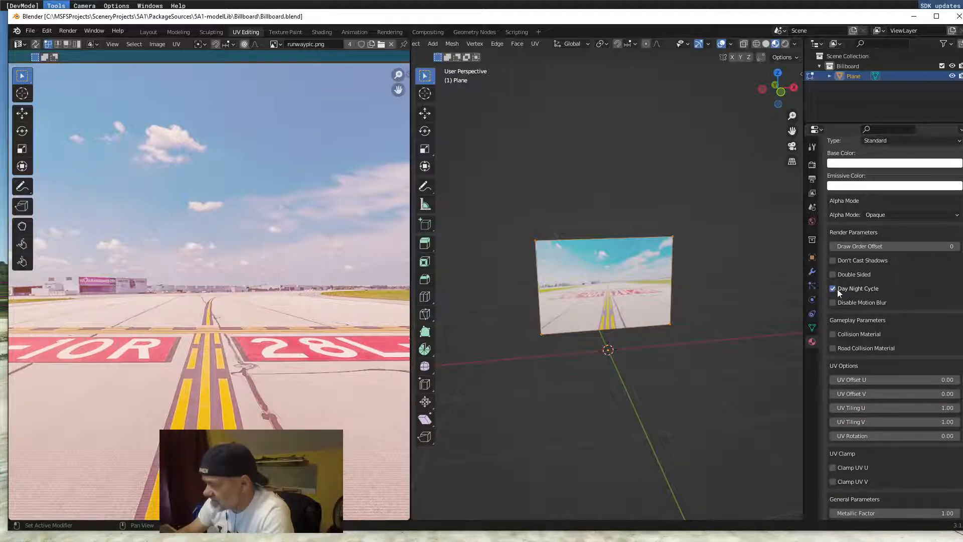
pyautogui.scroll(-9, 925, 455)
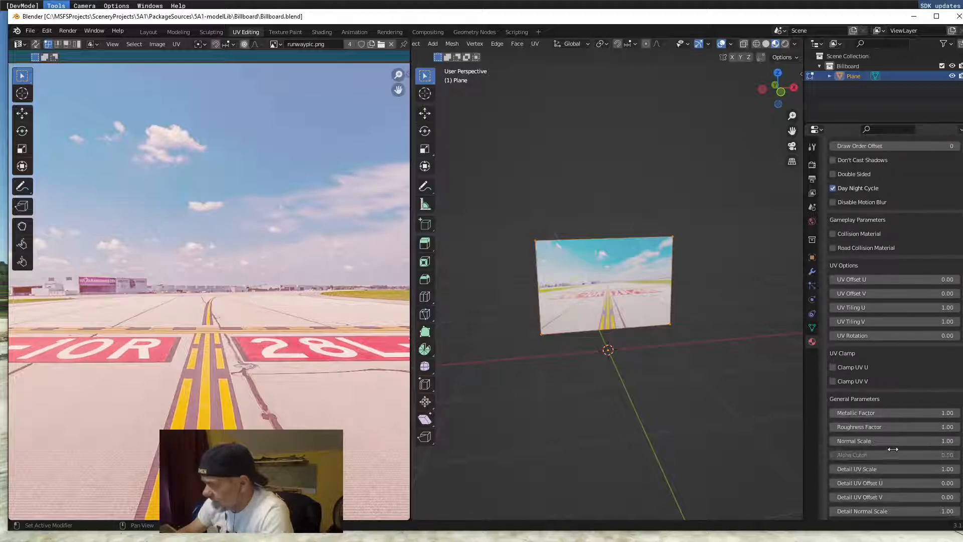
pyautogui.scroll(-12, 880, 391)
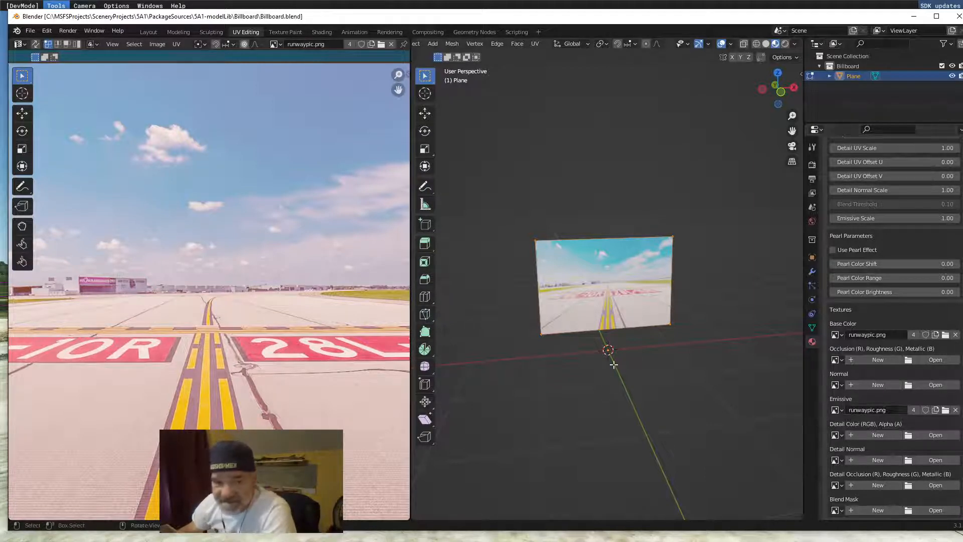
# Review the runwaypic material's render parameters and inspect its Emissive Color in the colour picker
pyautogui.scroll(2, 612, 362)
pyautogui.scroll(3, 903, 359)
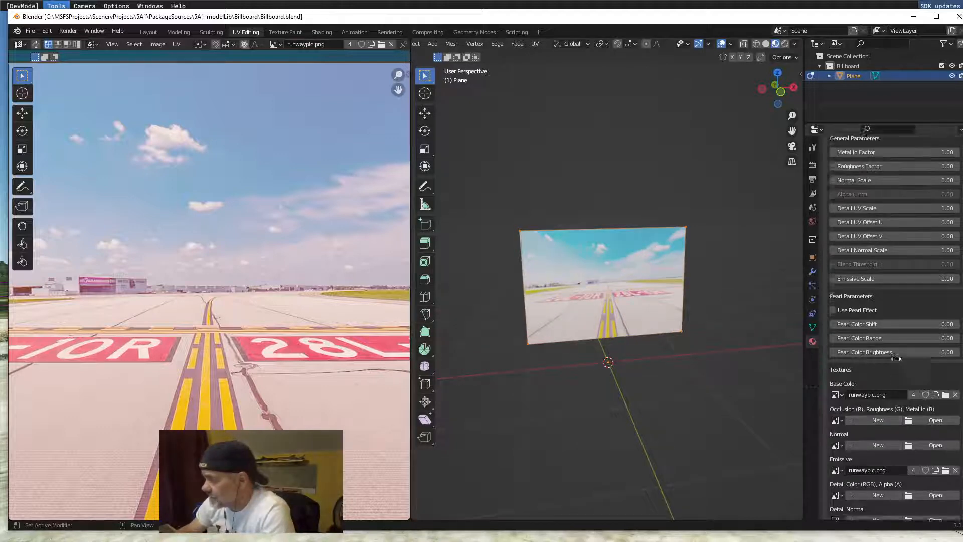
pyautogui.scroll(15, 896, 358)
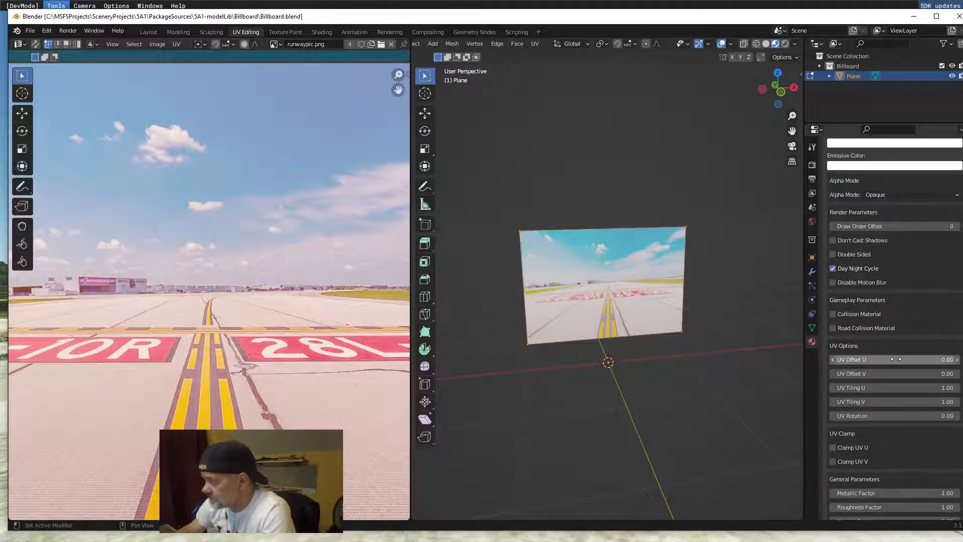
pyautogui.scroll(3, 878, 359)
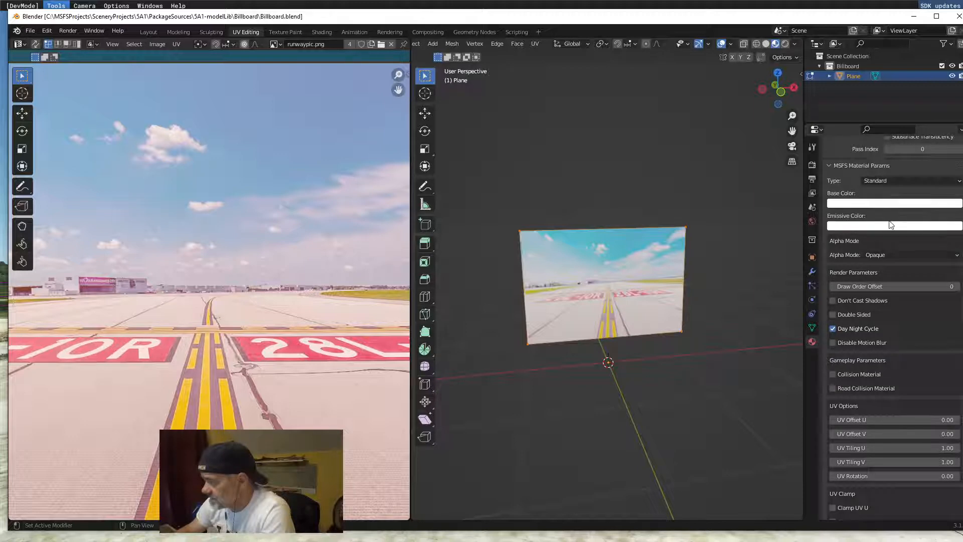
pyautogui.scroll(4, 887, 233)
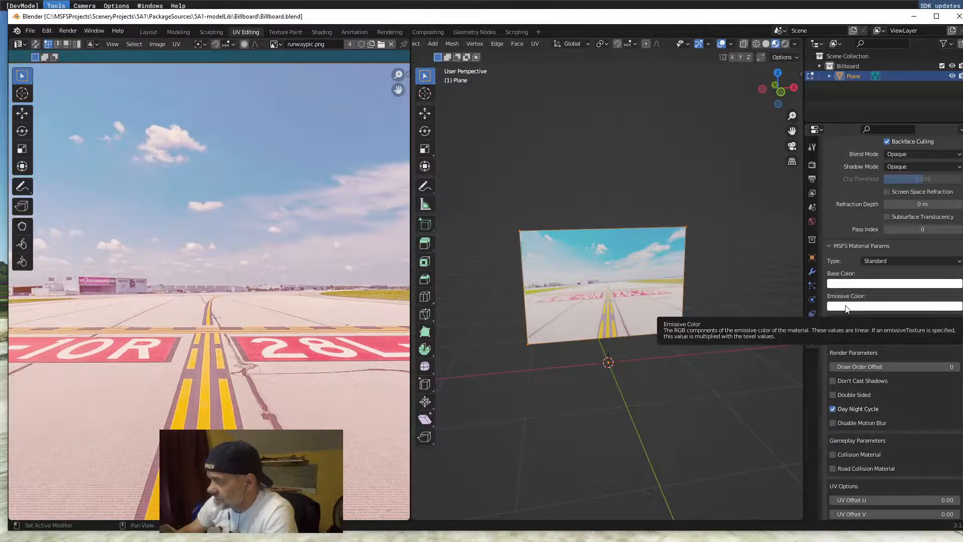
pyautogui.click(846, 307)
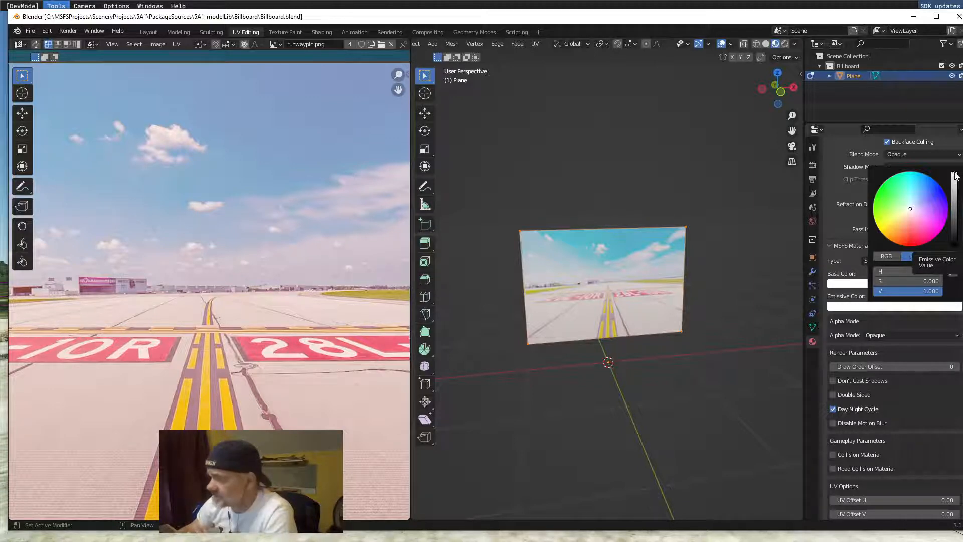
pyautogui.scroll(10, 880, 286)
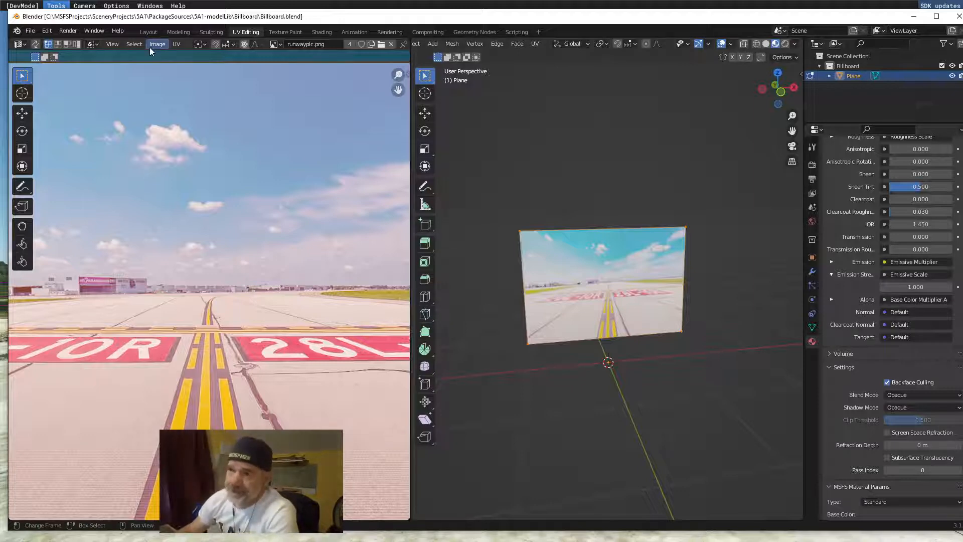
# Return to the Layout workspace, check the Multi-Export glTF settings, and export the Billboard collection with XML generation
pyautogui.click(144, 31)
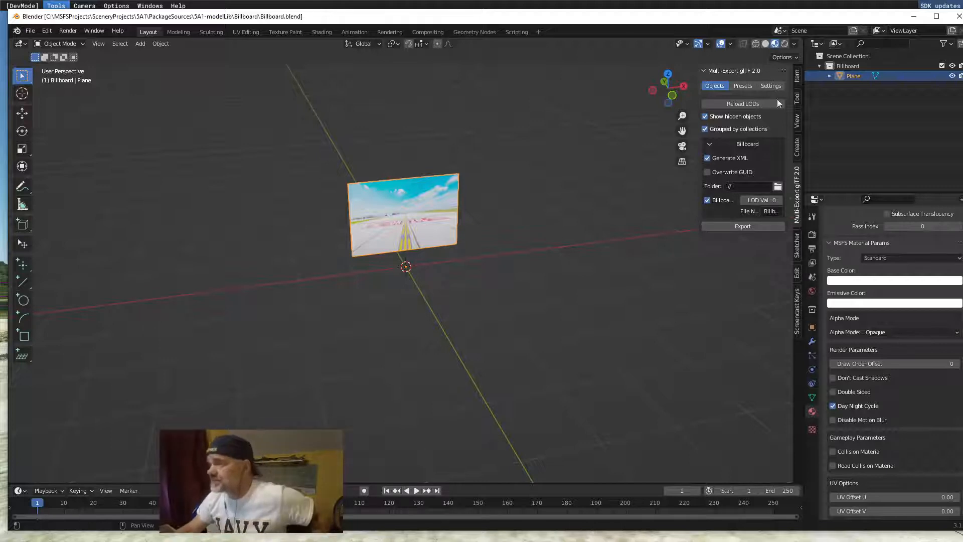
pyautogui.click(768, 87)
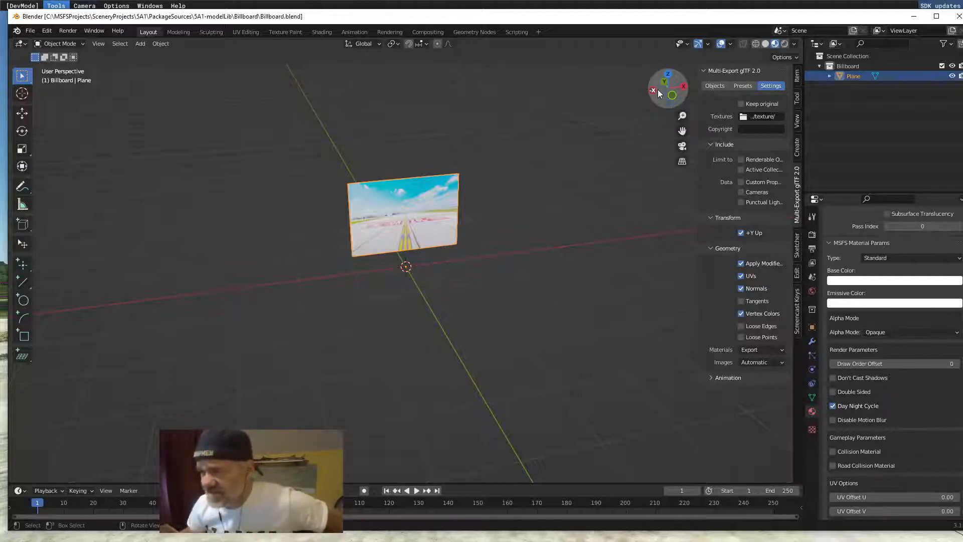
pyautogui.click(721, 87)
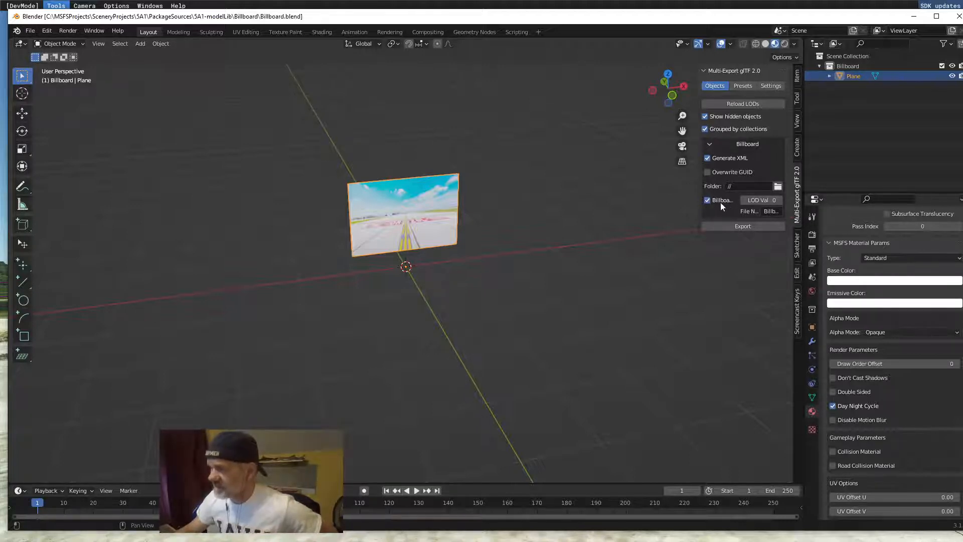
pyautogui.click(743, 225)
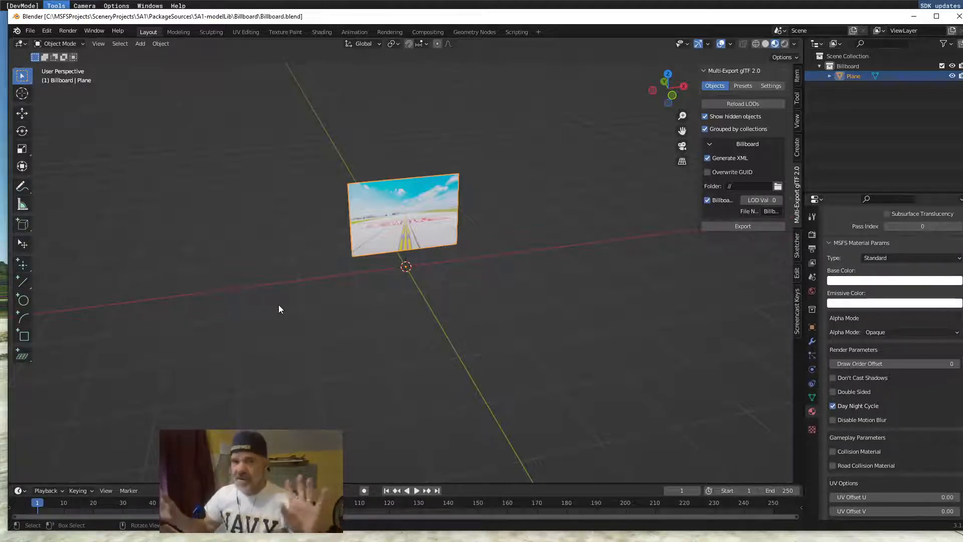
# Switch from Blender to File Explorer and examine the 5A1 project folder under SceneryProjects, including its PackageSources model library, before returning to the simulator
pyautogui.click(914, 20)
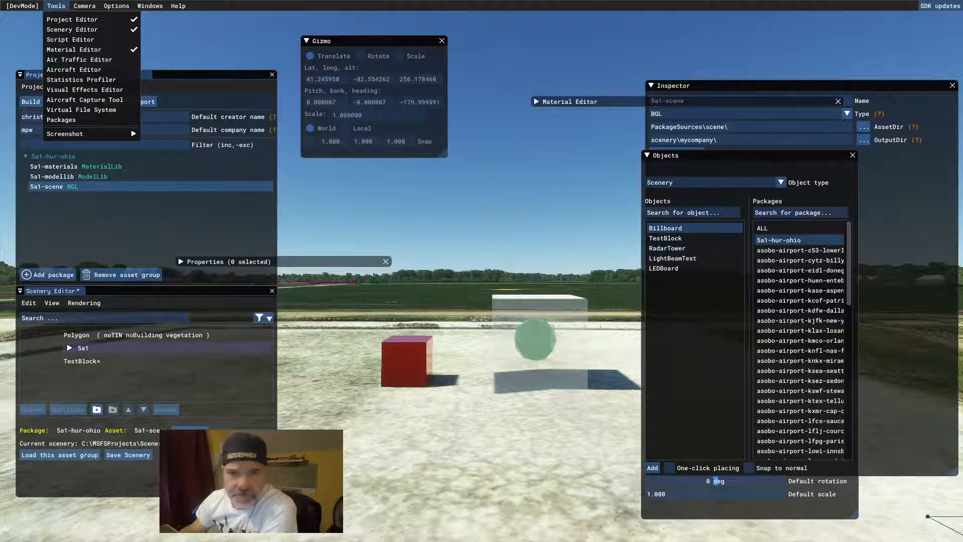
pyautogui.moveTo(0, 33); pyautogui.dragTo(474, 33)
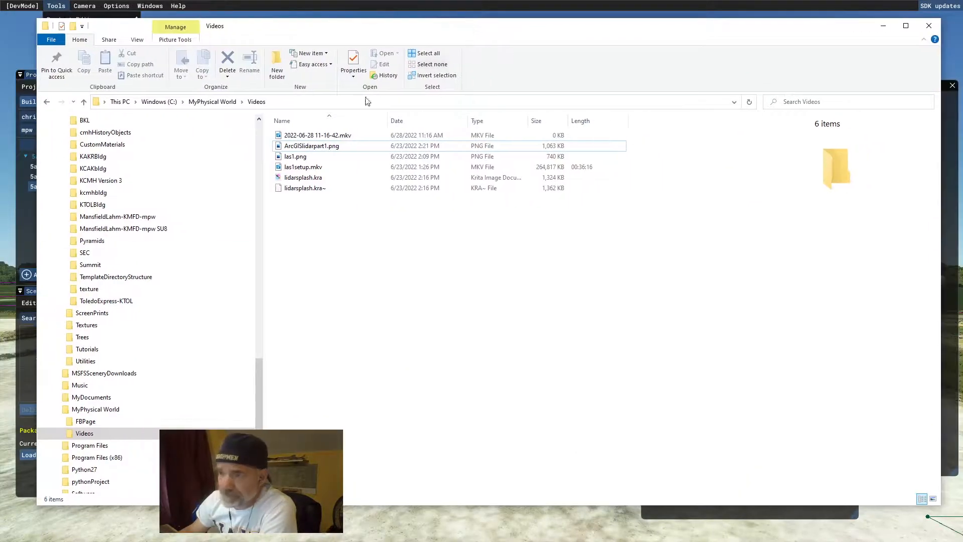
pyautogui.scroll(8, 258, 361)
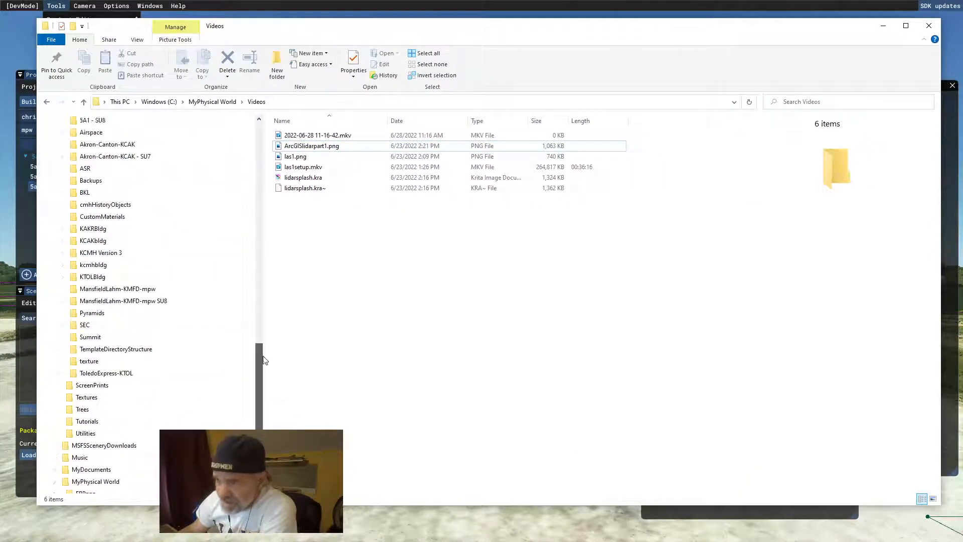
pyautogui.click(84, 169)
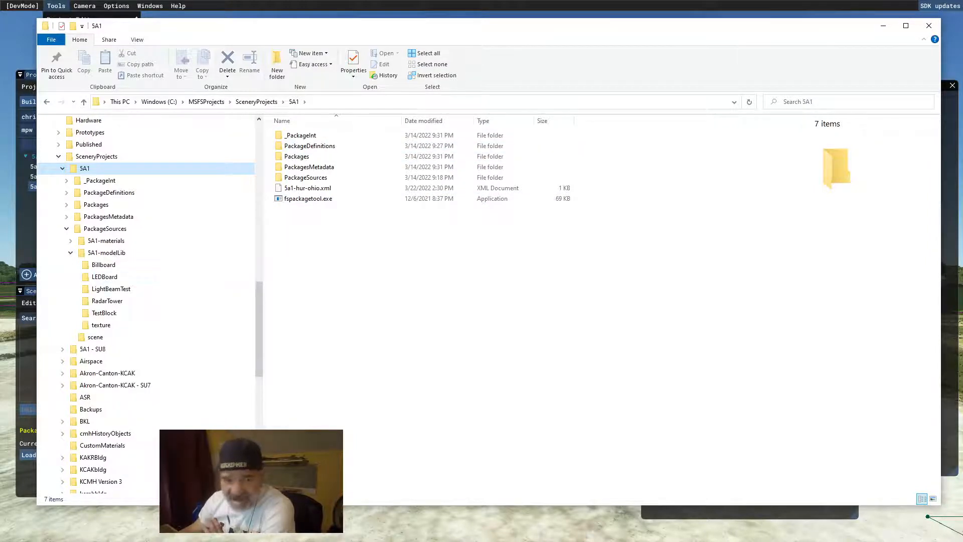
pyautogui.click(882, 26)
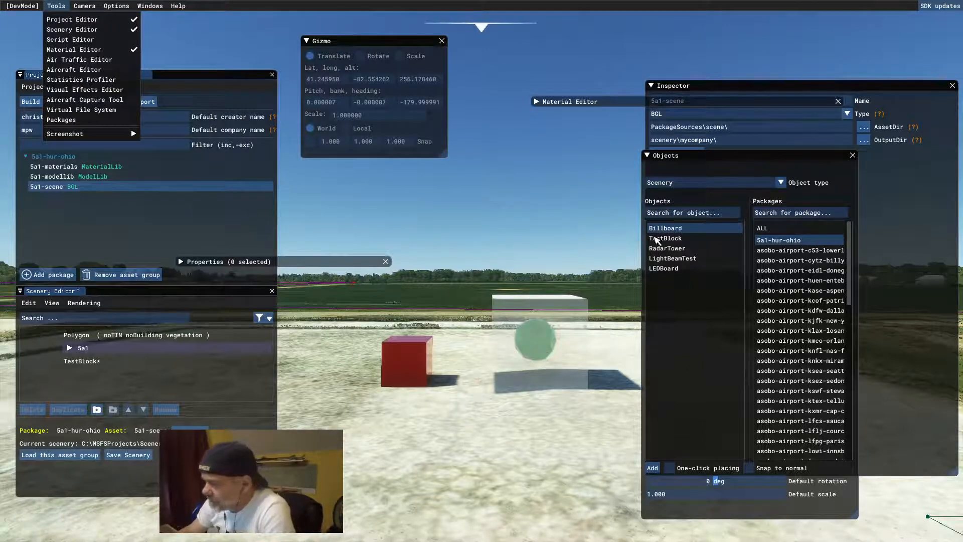
# Place the 5a1-hur-ohio Billboard object on the ground in front of the red block with one-click placing, and turn one-click placing off
pyautogui.click(656, 231)
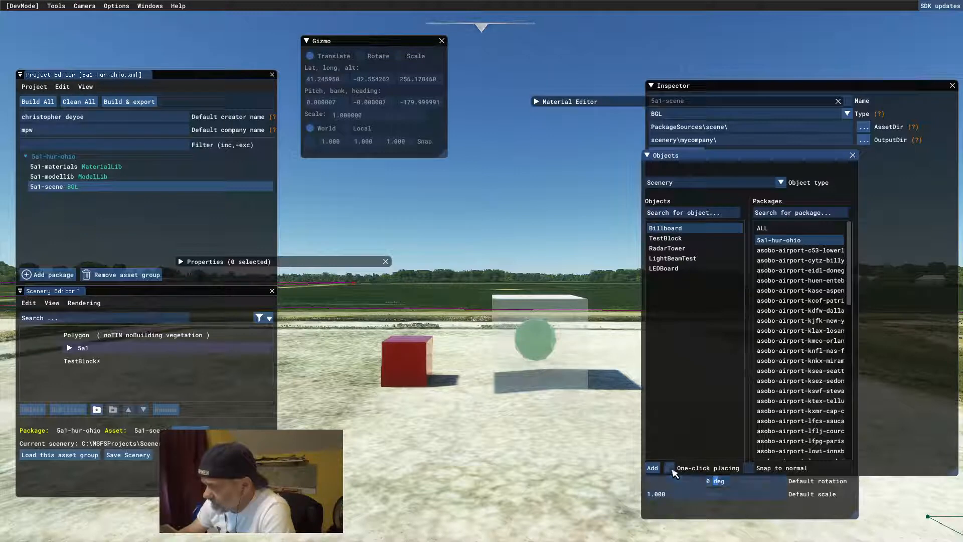
pyautogui.click(670, 467)
pyautogui.click(652, 467)
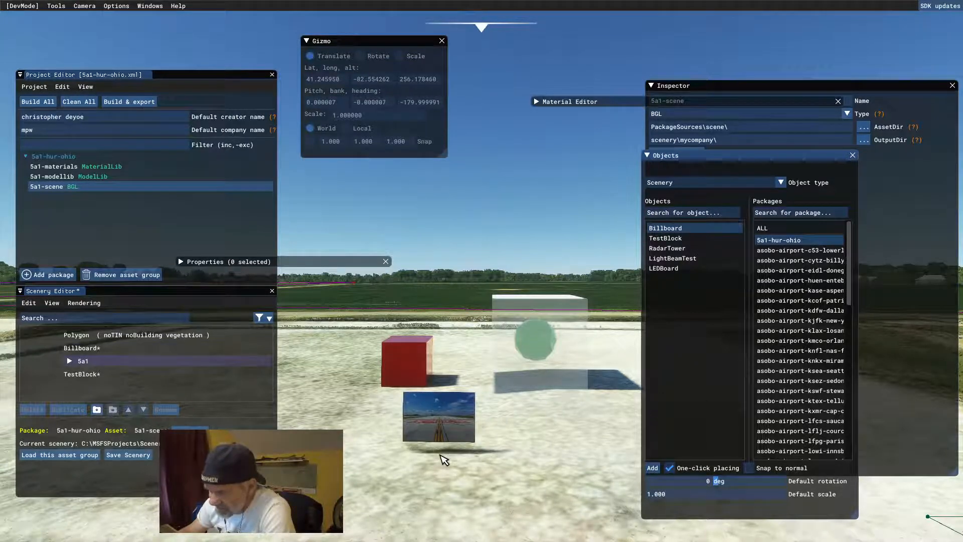
pyautogui.click(444, 458)
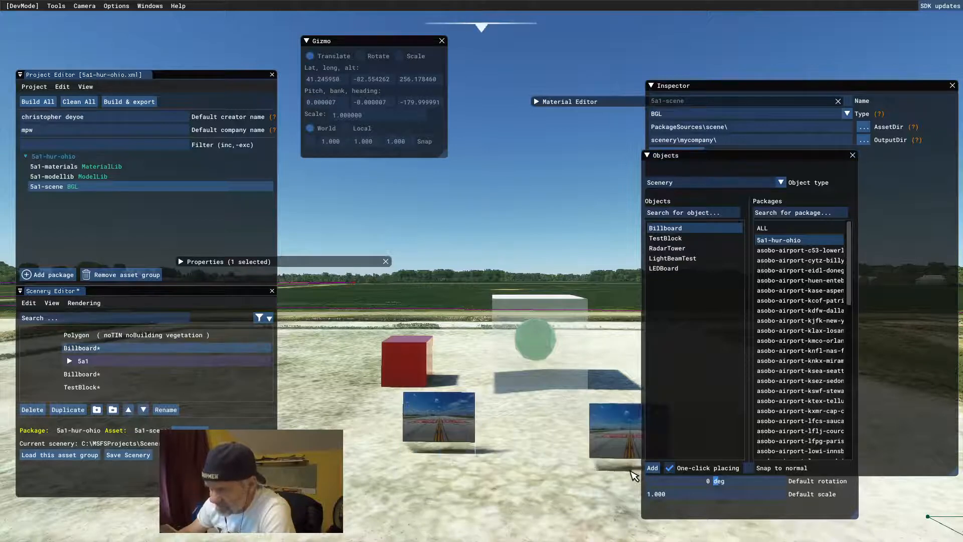
pyautogui.click(670, 467)
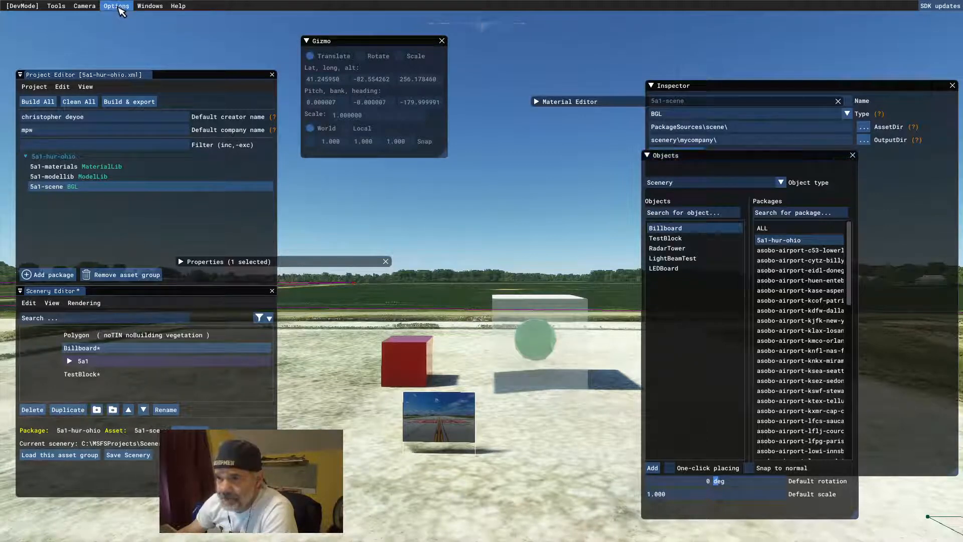
# Set the simulation's local time to 23h to check the billboard's emissive material at night
pyautogui.click(119, 8)
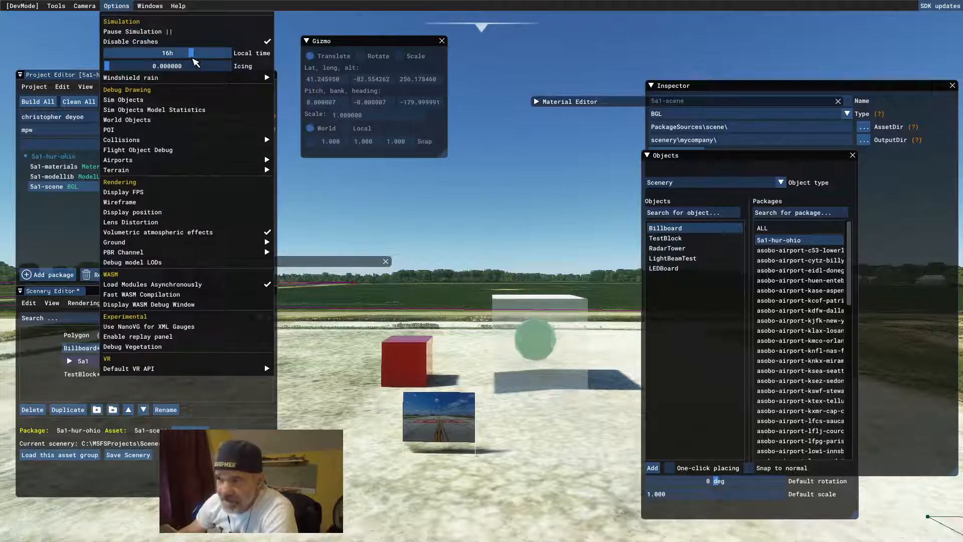
pyautogui.moveTo(193, 58); pyautogui.dragTo(232, 60)
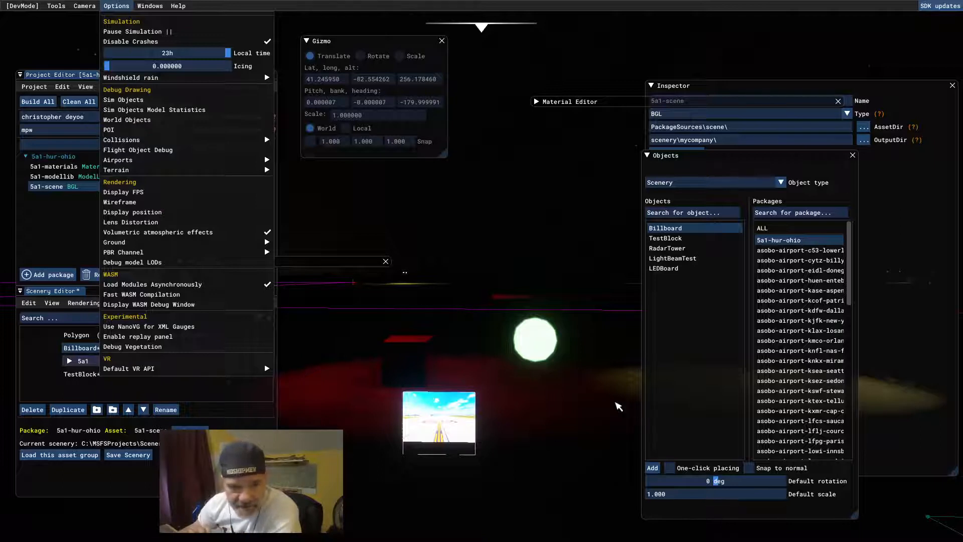
pyautogui.moveTo(265, 369)
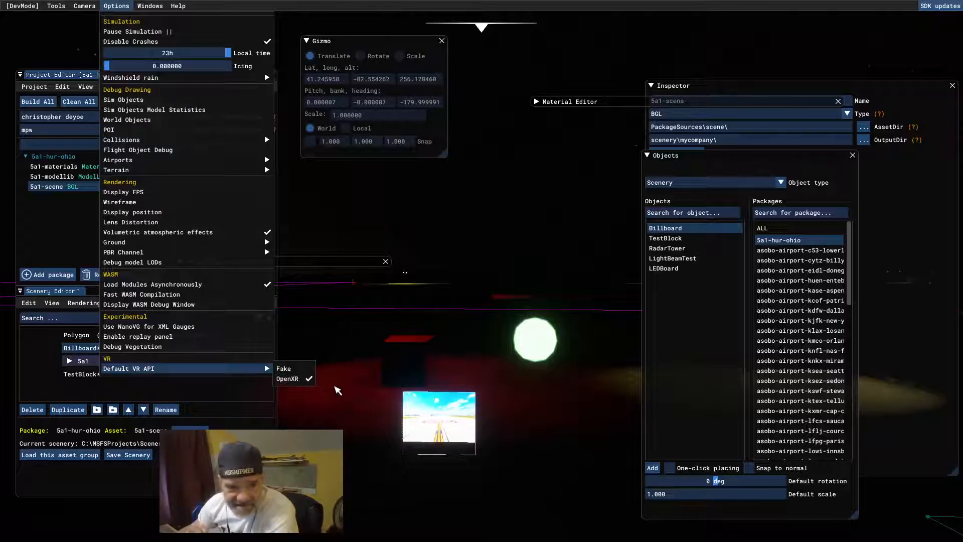